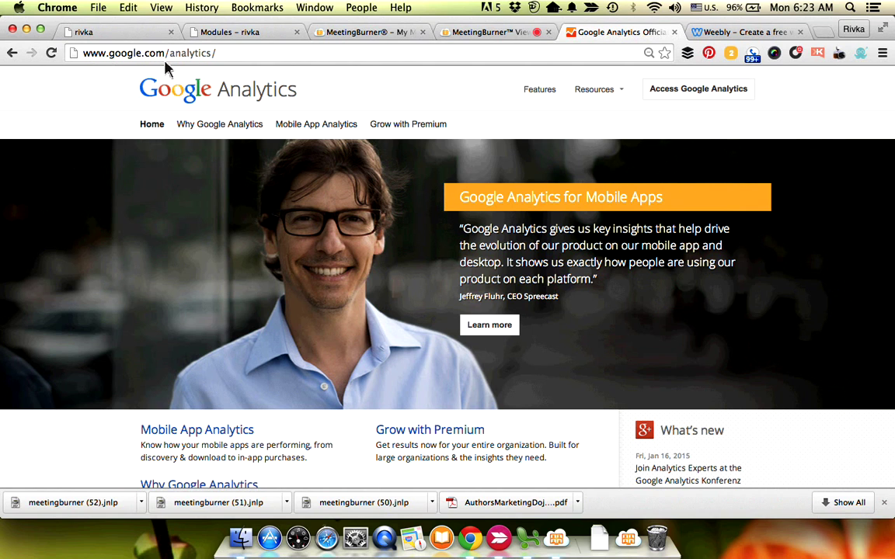
Access Google Analytics and start creating a new account from the administration area.
{"action": "left_click", "coordinate": [718, 95]}
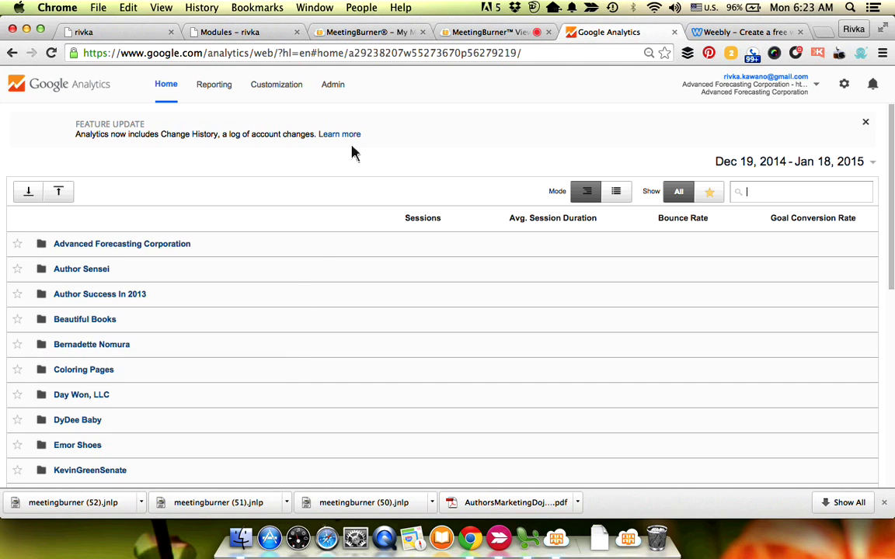
{"action": "left_click", "coordinate": [338, 92]}
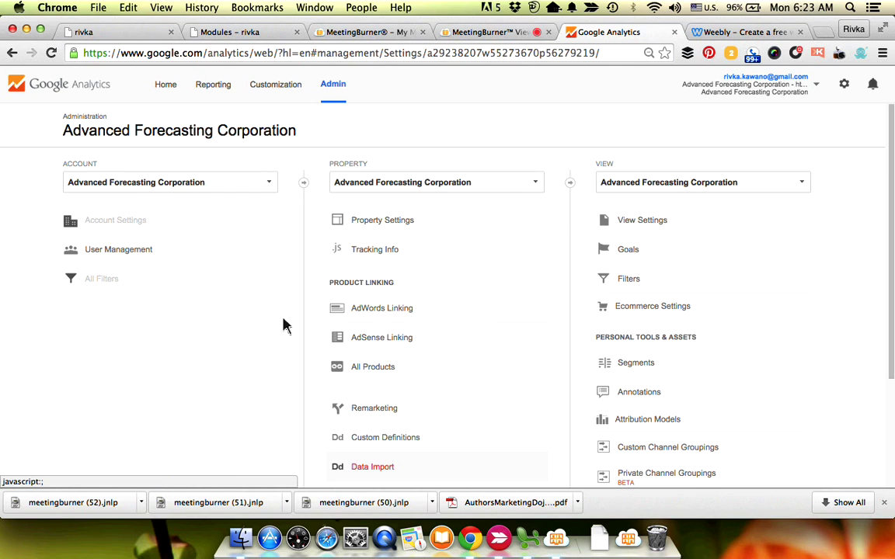
{"action": "left_click", "coordinate": [207, 194]}
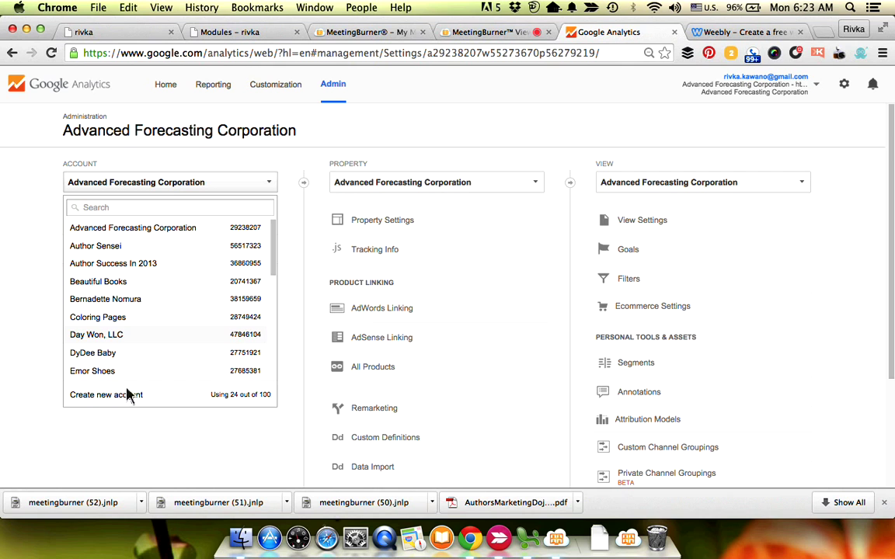
{"action": "left_click", "coordinate": [122, 400]}
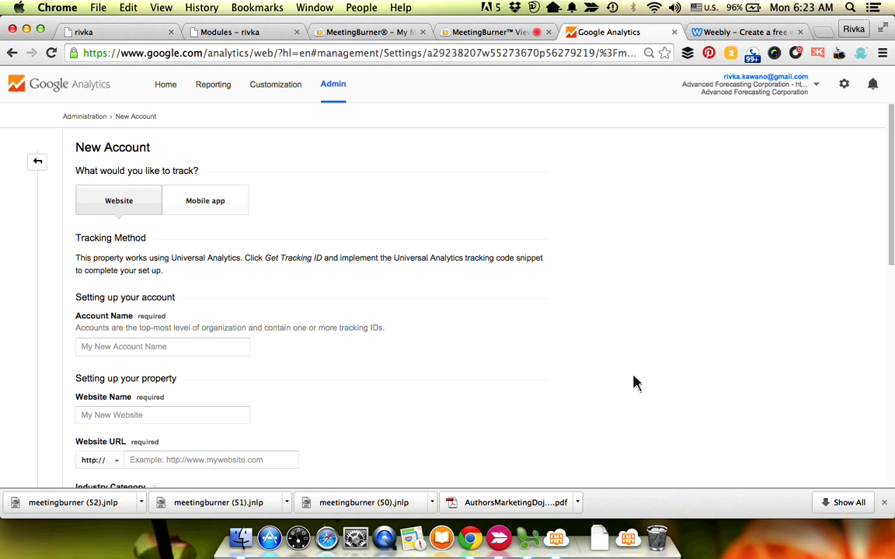
Enter "Chazell Art" as both the account name and the website name.
{"action": "left_click", "coordinate": [93, 351]}
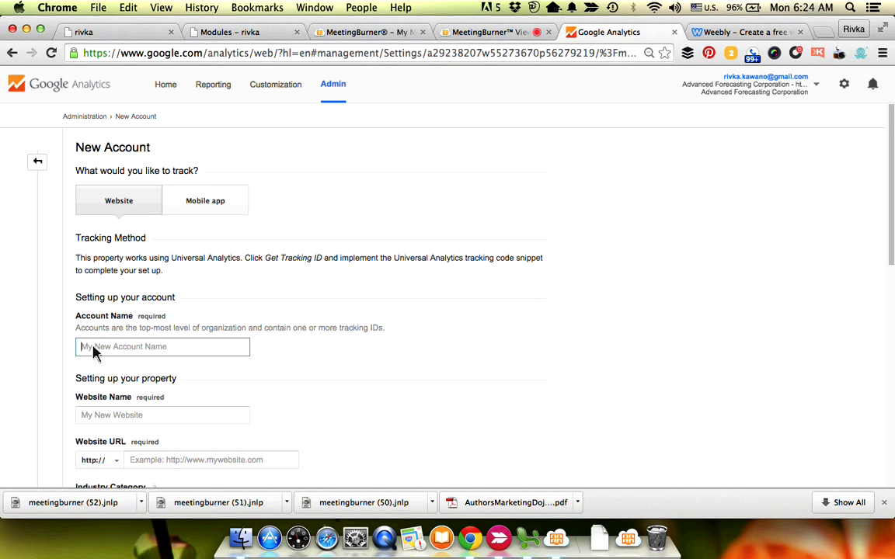
{"action": "type", "text": "Chazell Art"}
{"action": "left_click", "coordinate": [101, 419]}
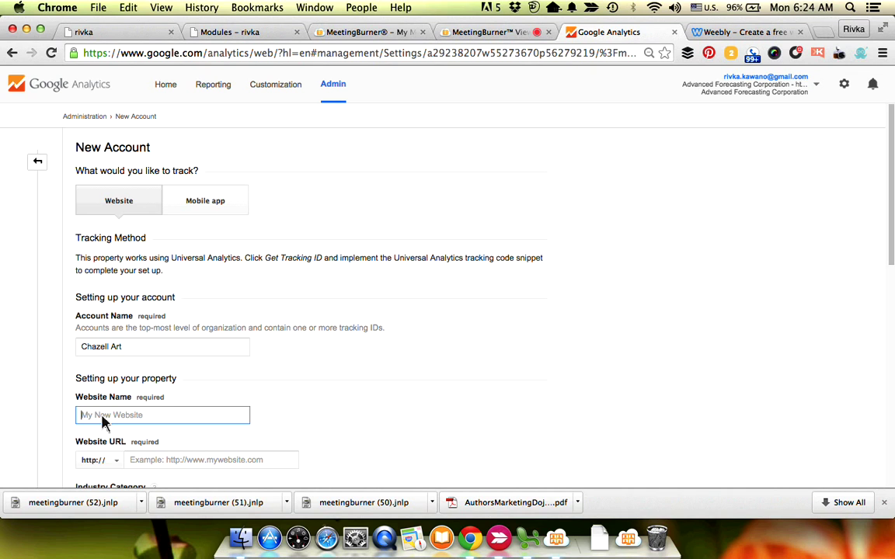
{"action": "type", "text": "Chazell Art"}
{"action": "left_click", "coordinate": [58, 419]}
{"action": "scroll", "coordinate": [60, 419], "scroll_direction": "down", "scroll_amount": 5}
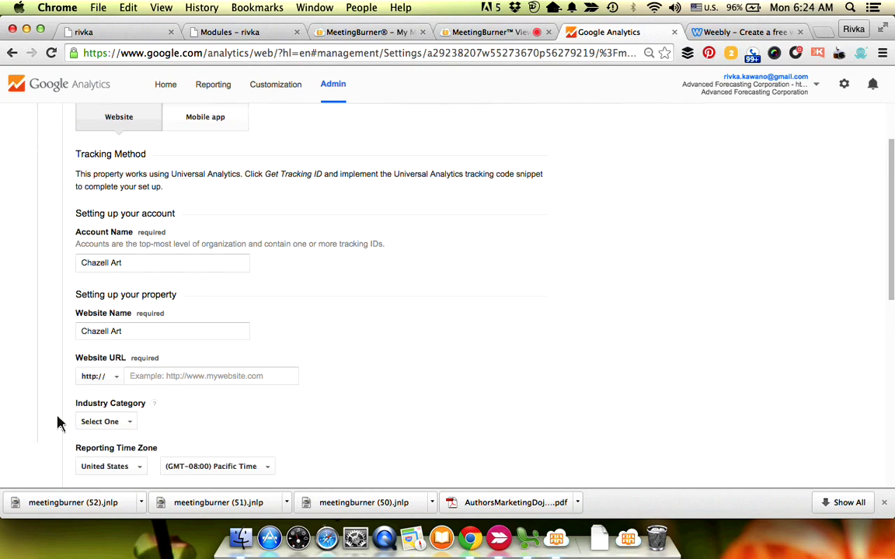
{"action": "left_click", "coordinate": [169, 327]}
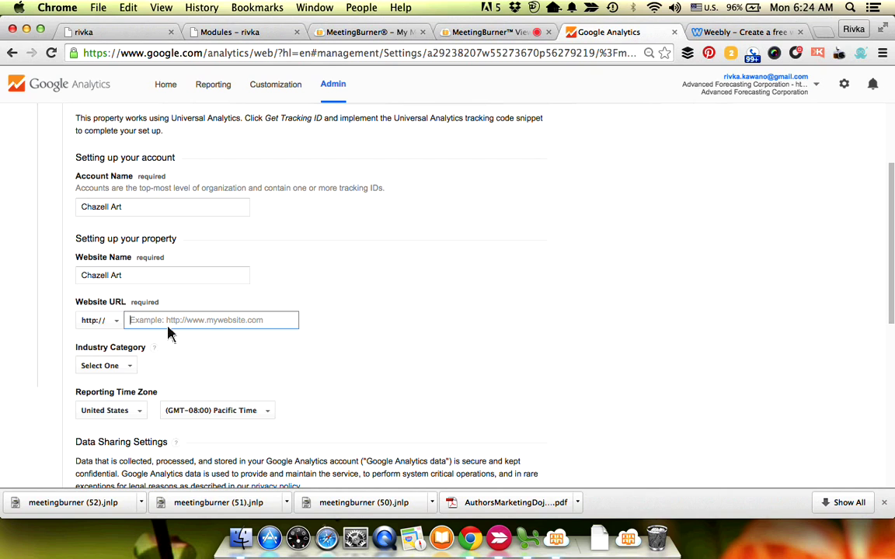
{"action": "type", "text": "www.chazellart.com"}
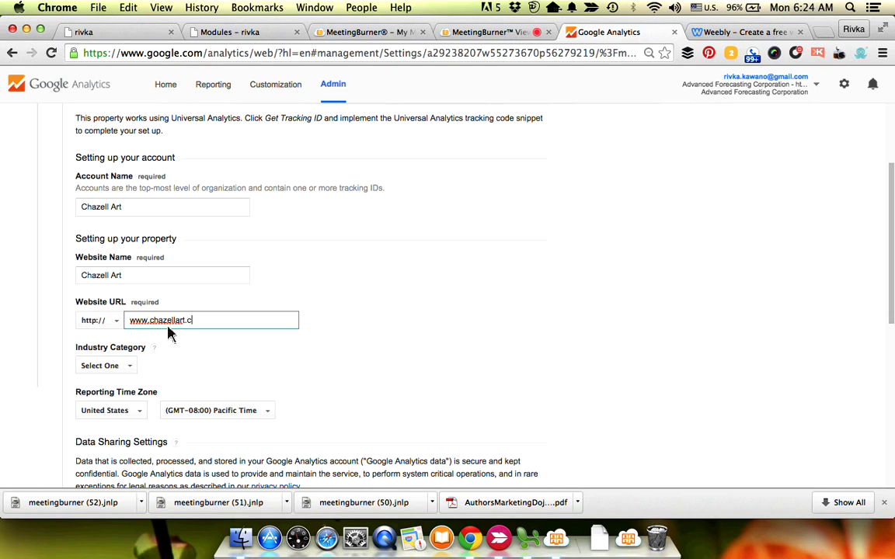
{"action": "left_click", "coordinate": [93, 367]}
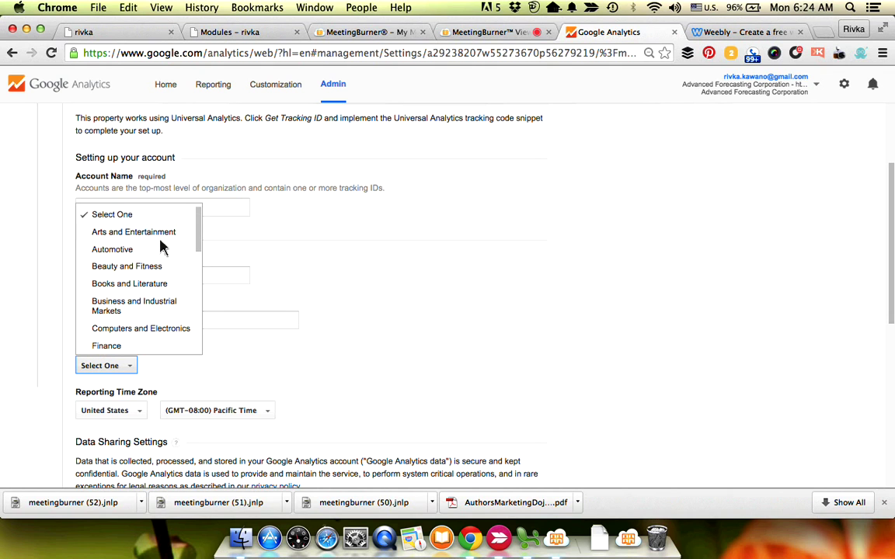
{"action": "left_click", "coordinate": [163, 233]}
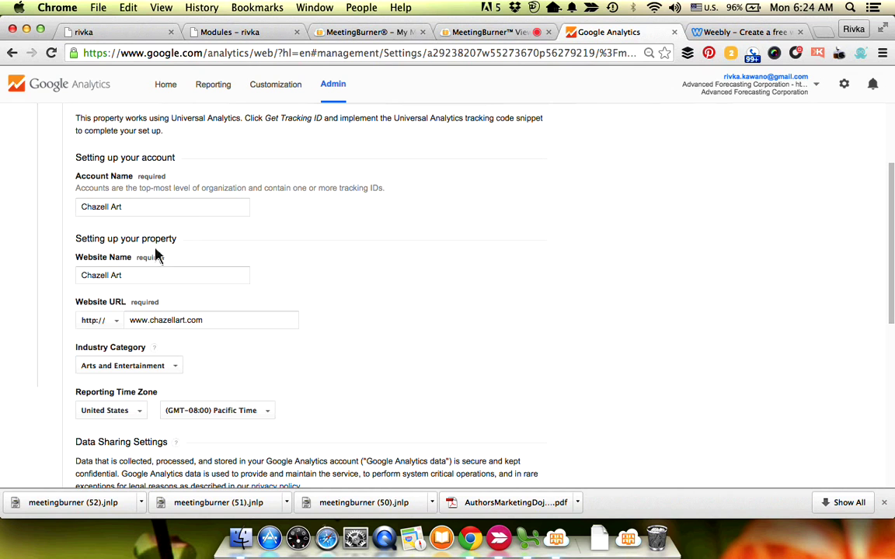
Set the reporting time zone to (GMT-05:00) Eastern Time for the United States.
{"action": "scroll", "coordinate": [37, 363], "scroll_direction": "down", "scroll_amount": 5}
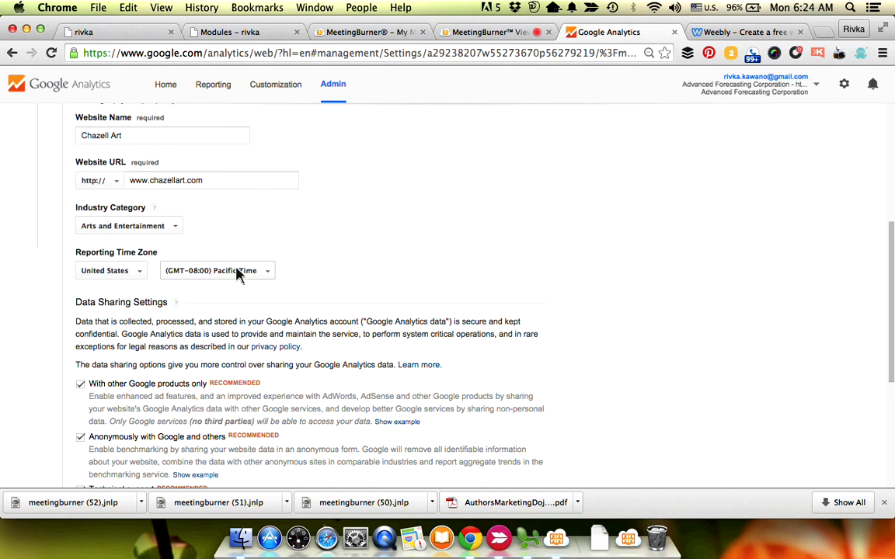
{"action": "left_click", "coordinate": [237, 272]}
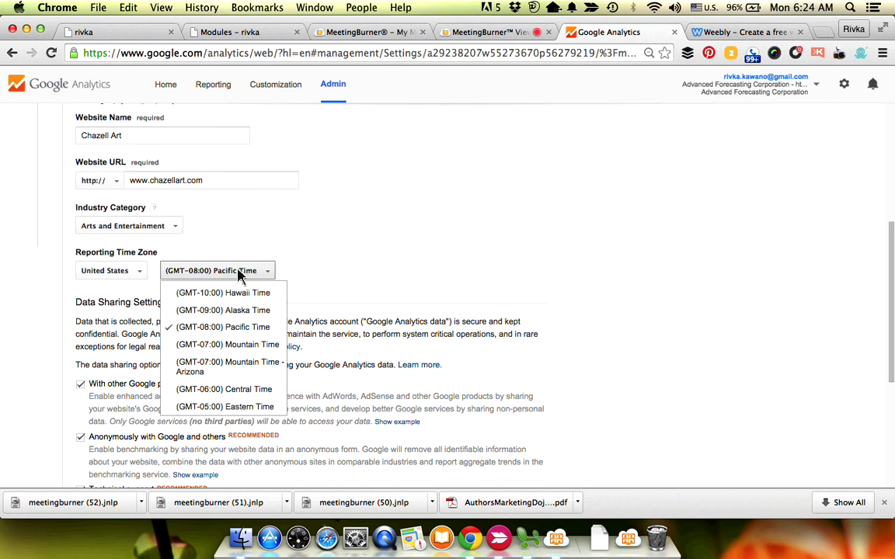
{"action": "left_click", "coordinate": [247, 408]}
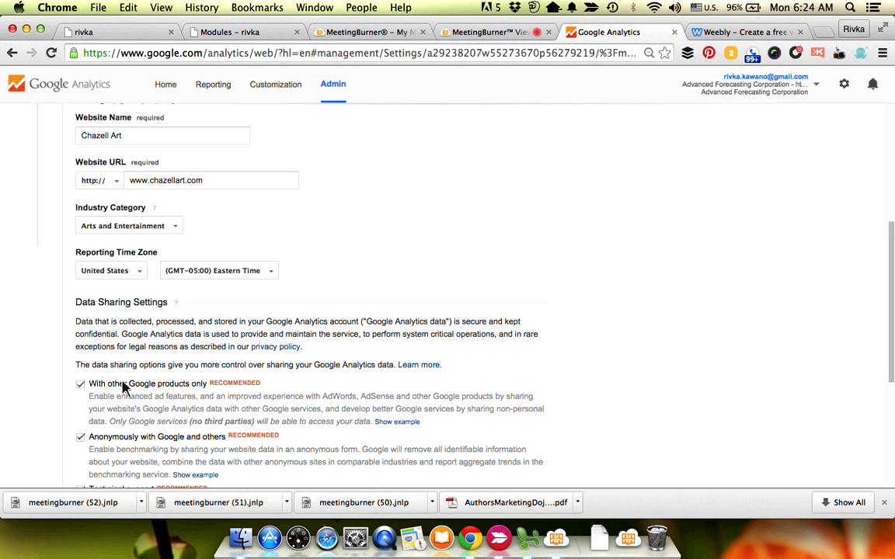
Submit the new account form to get a tracking ID, keeping all the recommended data sharing options enabled.
{"action": "scroll", "coordinate": [47, 340], "scroll_direction": "down", "scroll_amount": 4}
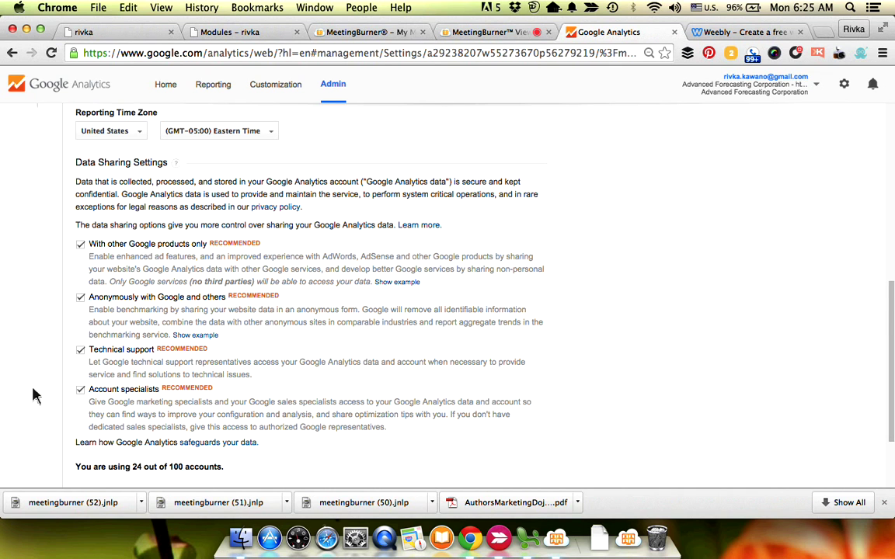
{"action": "scroll", "coordinate": [33, 396], "scroll_direction": "down", "scroll_amount": 3}
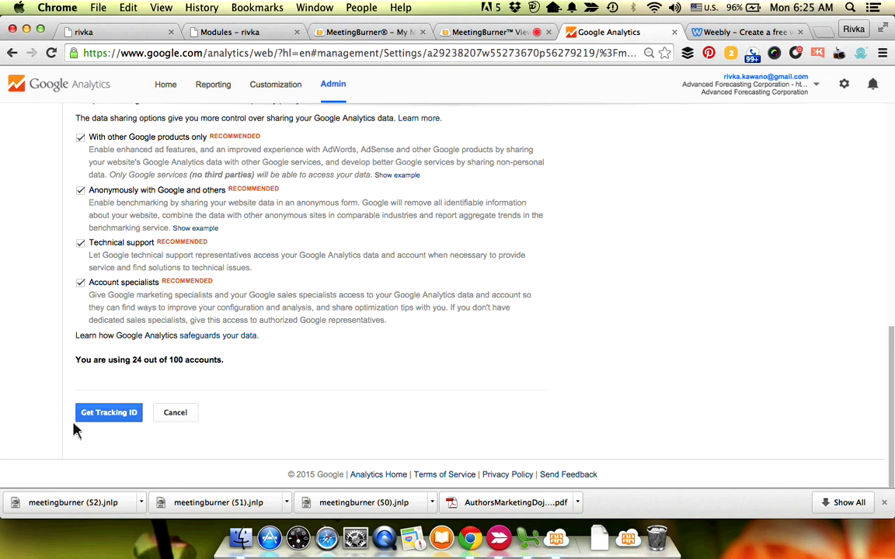
{"action": "left_click", "coordinate": [94, 418]}
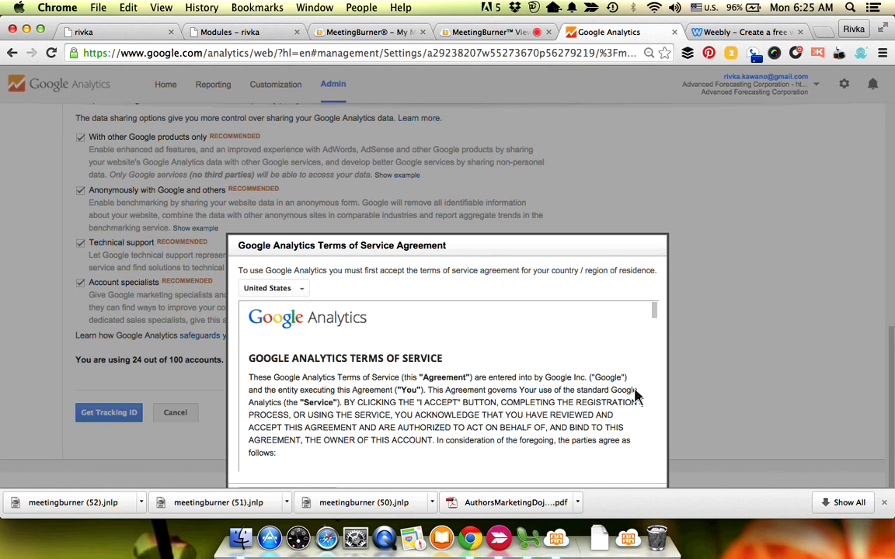
Go through the Google Analytics Terms of Service Agreement for the United States and accept it to get the website tracking code.
{"action": "scroll", "coordinate": [636, 396], "scroll_direction": "down", "scroll_amount": 20}
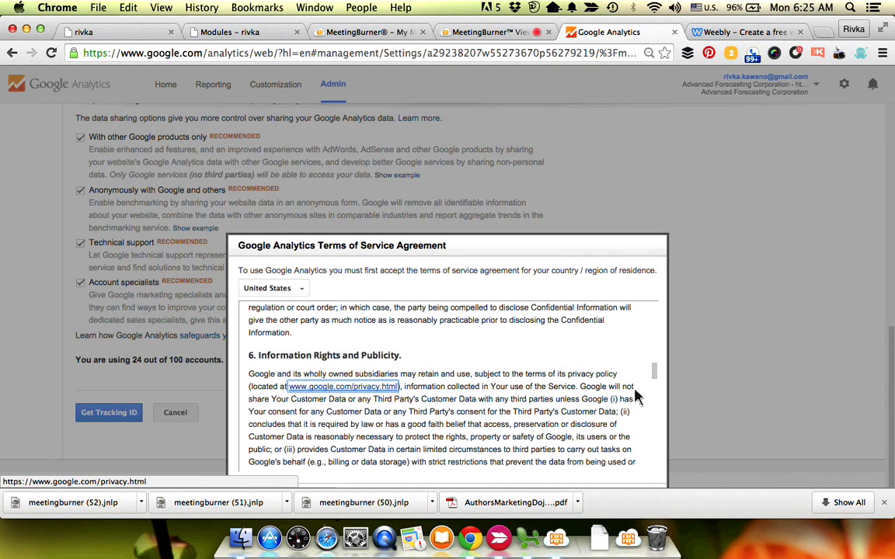
{"action": "key", "text": "Tab"}
{"action": "key", "text": "Tab"}
{"action": "key", "text": "Tab"}
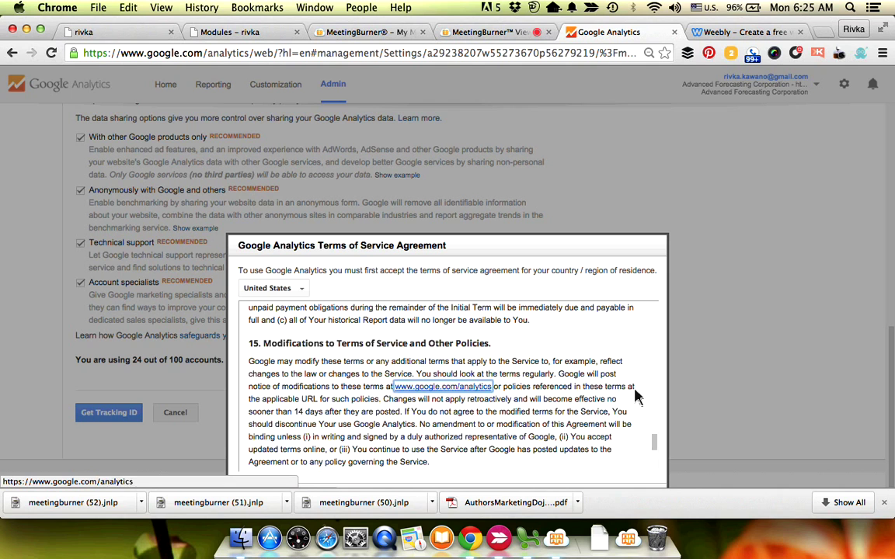
{"action": "key", "text": "Tab"}
{"action": "key", "text": "Tab"}
{"action": "key", "text": "Tab"}
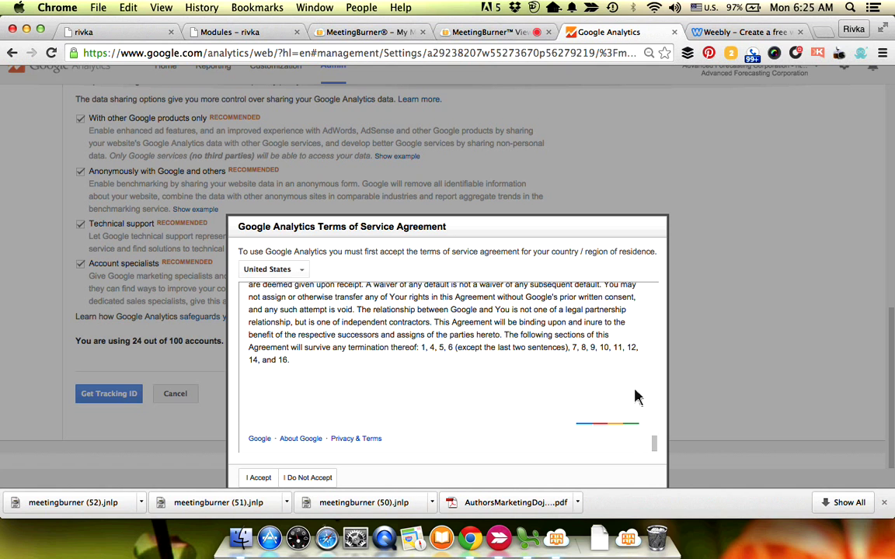
{"action": "left_click", "coordinate": [259, 479]}
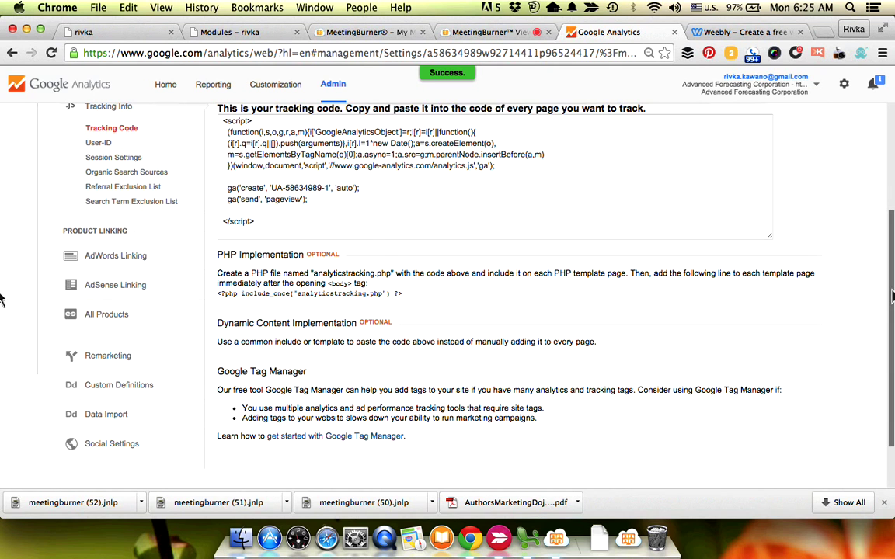
{"action": "scroll", "coordinate": [878, 223], "scroll_direction": "up", "scroll_amount": 2}
{"action": "scroll", "coordinate": [790, 202], "scroll_direction": "up", "scroll_amount": 1}
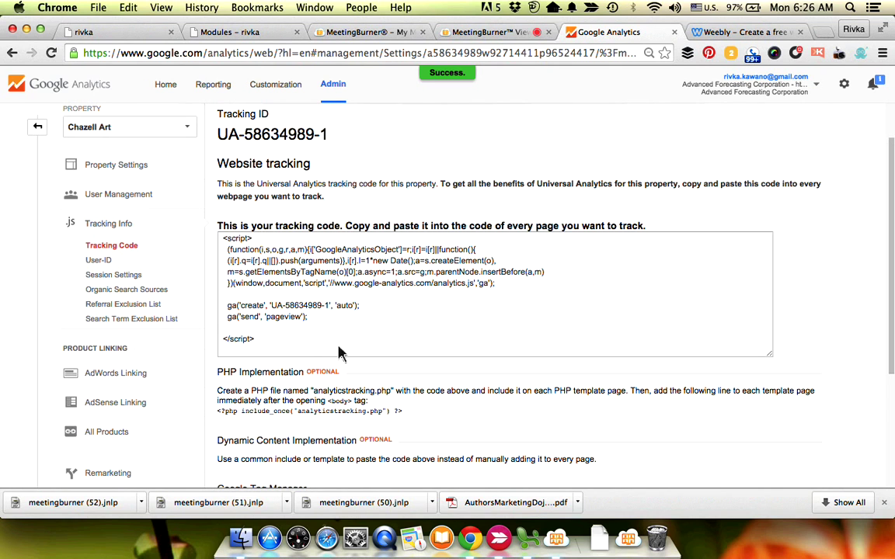